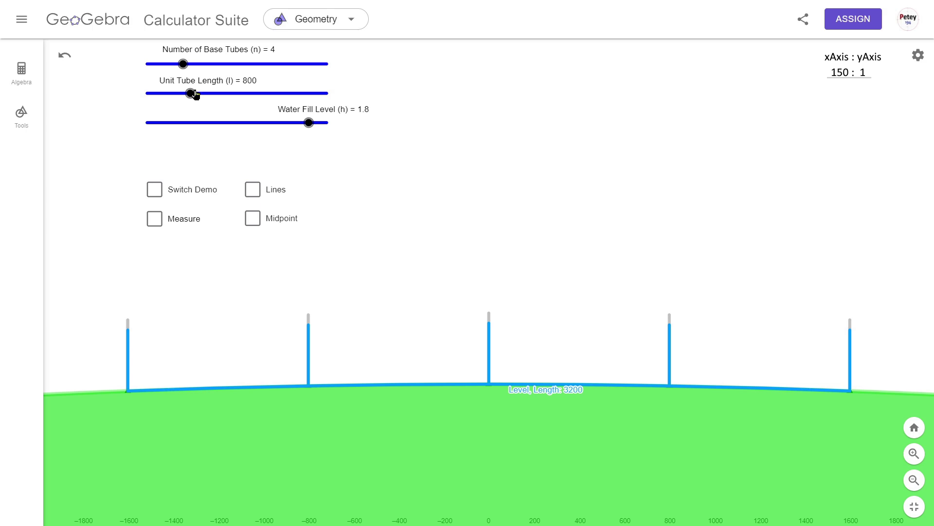
- Set the unit tube length to 400 for eight base tubes, keeping fill level 1.8
mouse_move(192, 91)
left_mouse_down()
mouse_move(165, 93)
mouse_move(197, 66)
mouse_move(231, 65)
left_mouse_up()
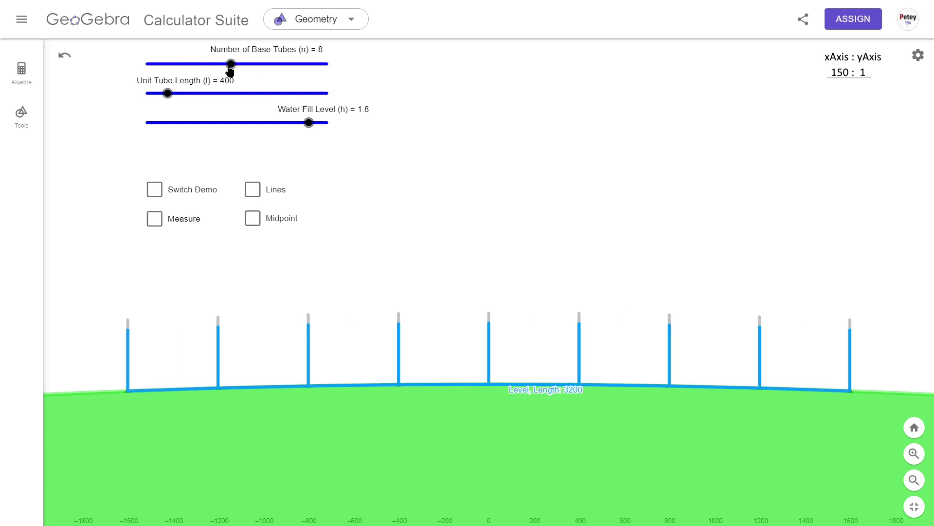
mouse_move(307, 127)
left_mouse_down()
mouse_move(193, 126)
mouse_move(307, 128)
left_mouse_up()
- Turn on demo mode and Measure, then slide the measuring marker along the level
left_click(155, 191)
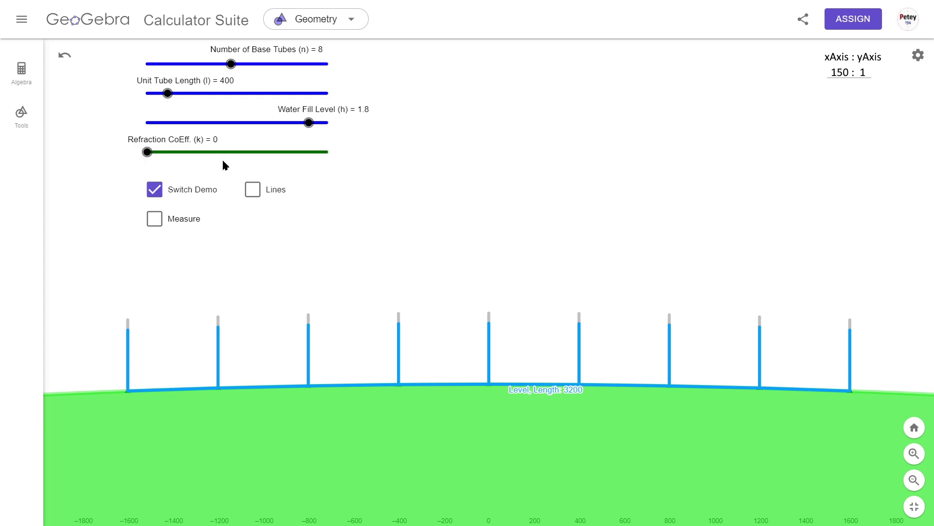
left_click(159, 224)
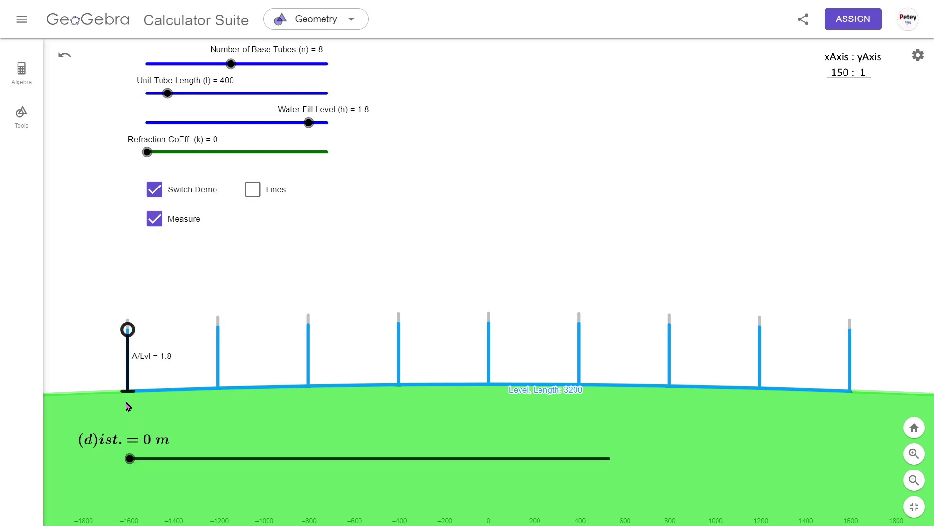
mouse_move(129, 459)
left_mouse_down()
mouse_move(251, 463)
mouse_move(319, 479)
mouse_move(309, 480)
mouse_move(615, 515)
mouse_move(128, 475)
left_mouse_up()
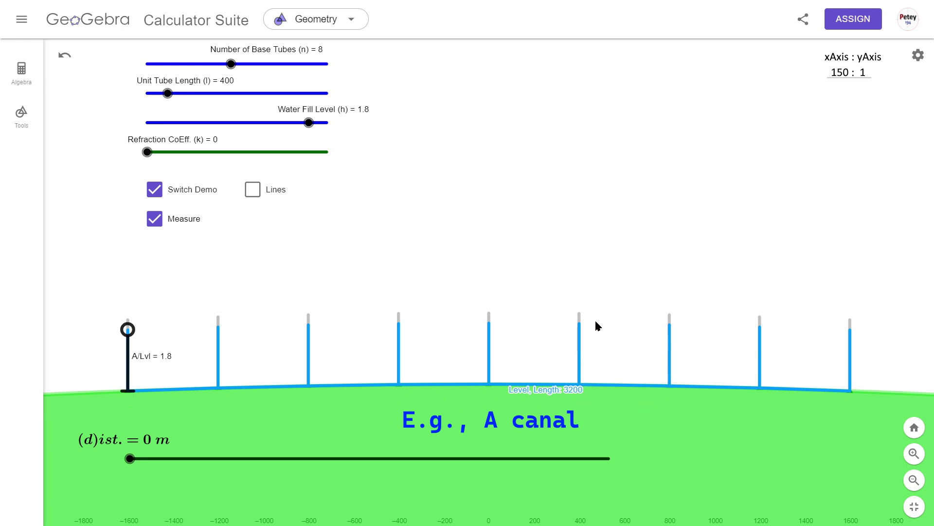
- Turn off demo mode, use one 2400-long base tube, and show the A-to-B line
left_click(153, 191)
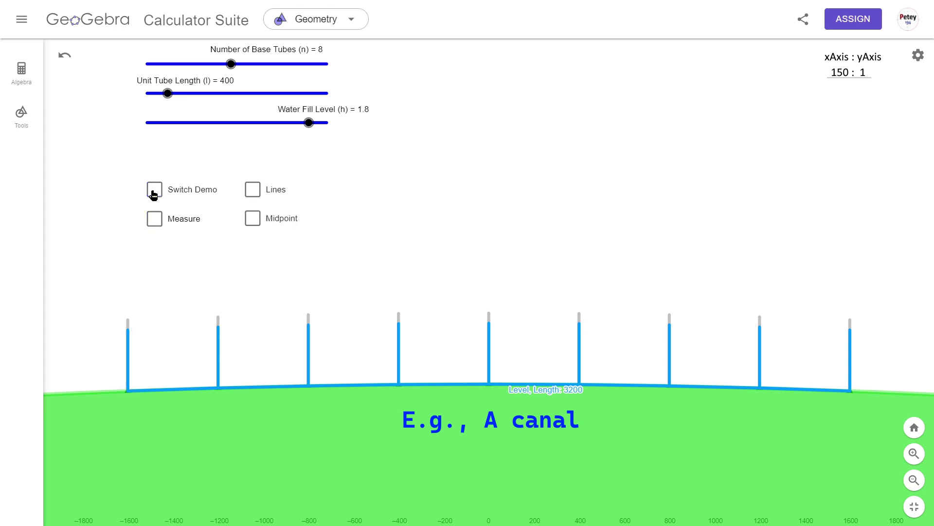
left_click_drag(231, 64, 147, 65)
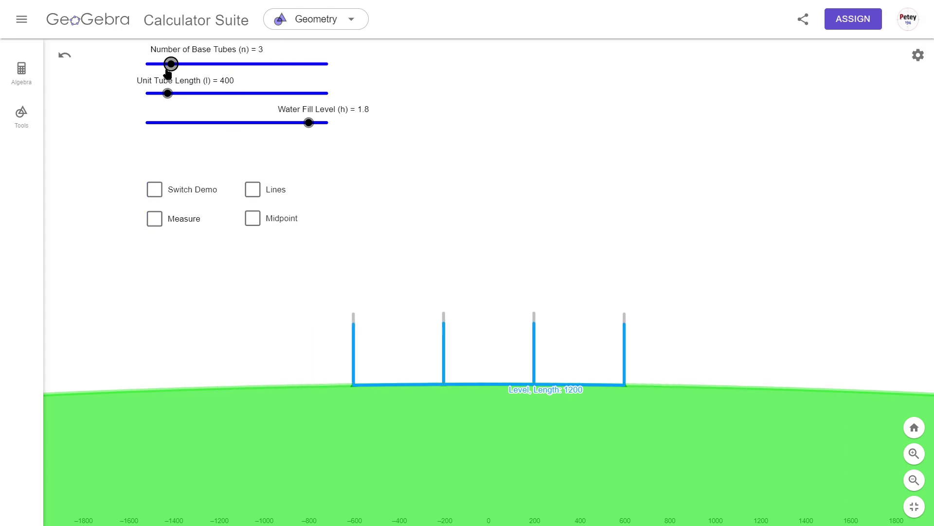
left_click_drag(171, 100, 282, 102)
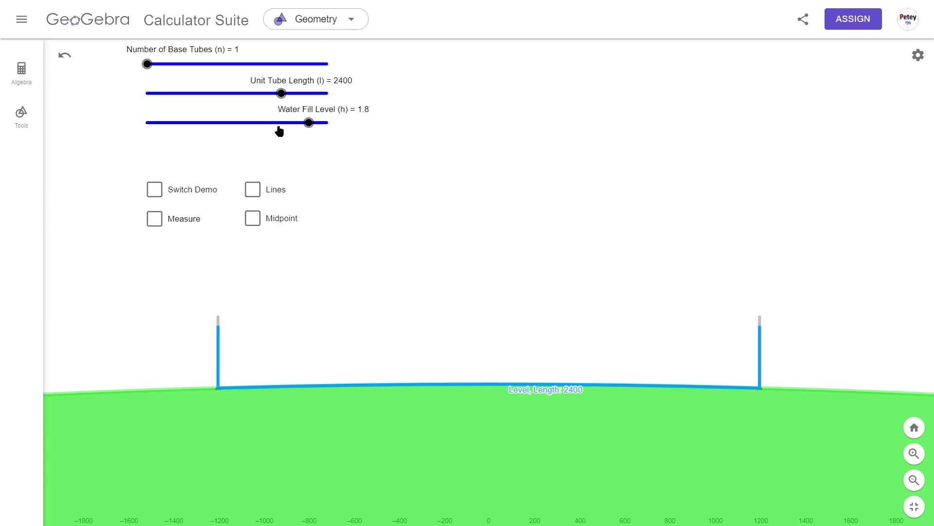
left_click(252, 192)
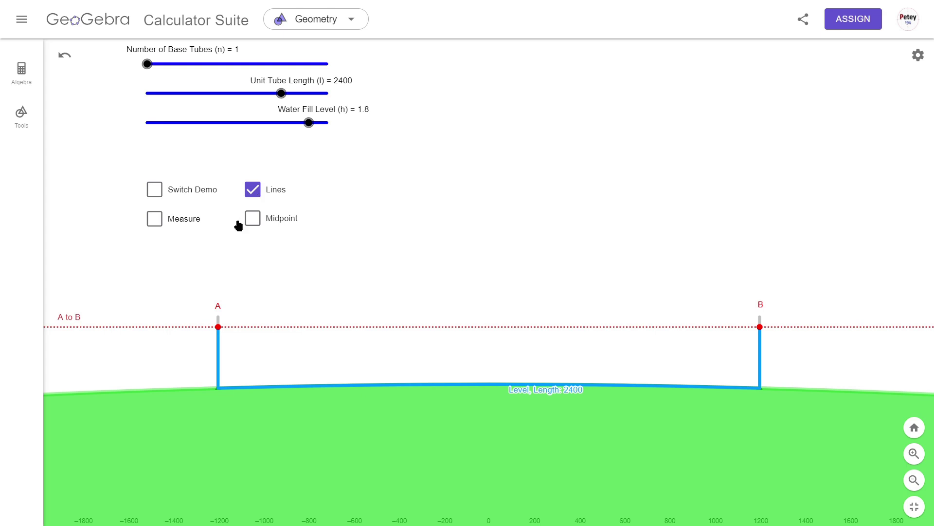
- Measure the 1.8 m water height at A, move it to B at 2400 m, then hide it
left_click(155, 220)
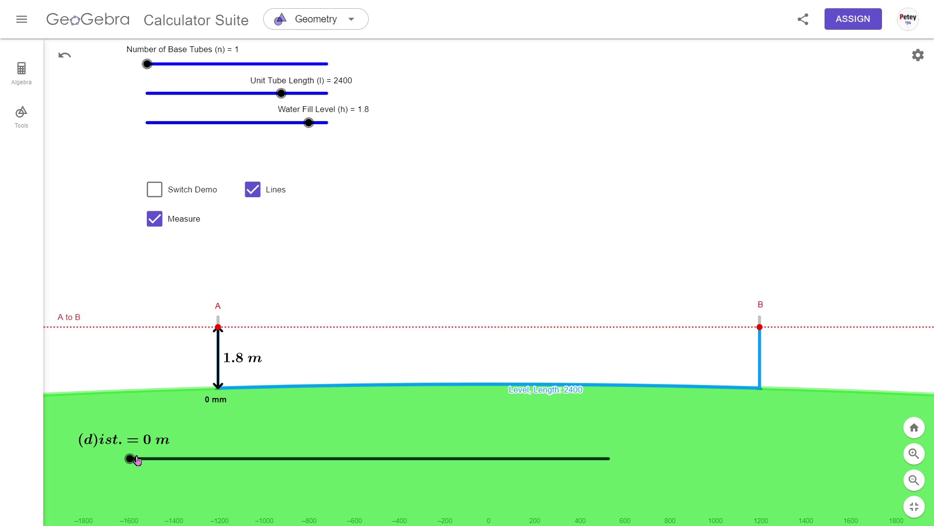
mouse_move(130, 458)
left_mouse_down()
mouse_move(165, 474)
mouse_move(265, 487)
mouse_move(360, 481)
mouse_move(379, 465)
mouse_move(612, 482)
left_mouse_up()
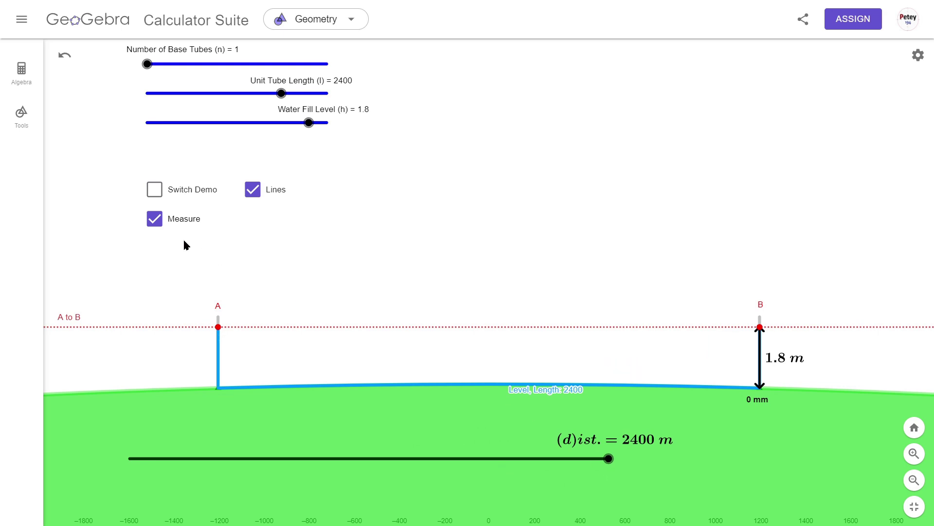
left_click(155, 218)
- Show the midpoint construction and slide its marker along the A-to-B line
left_click(254, 220)
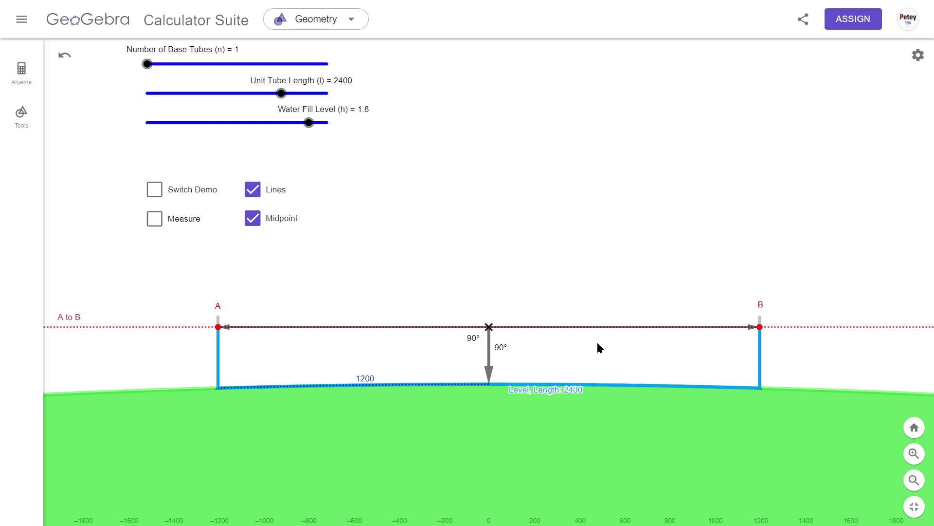
mouse_move(490, 330)
left_mouse_down()
mouse_move(329, 409)
mouse_move(263, 410)
mouse_move(716, 428)
left_mouse_up()
- Enable demo mode, measurement and lines, and move the measuring distance to 50 m
left_click(157, 192)
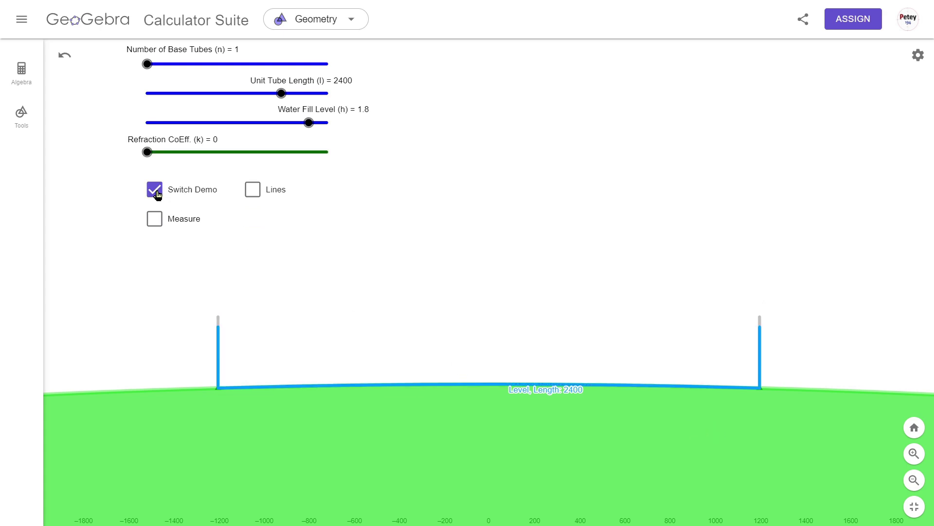
left_click(159, 219)
left_click(248, 194)
left_click_drag(132, 458, 369, 484)
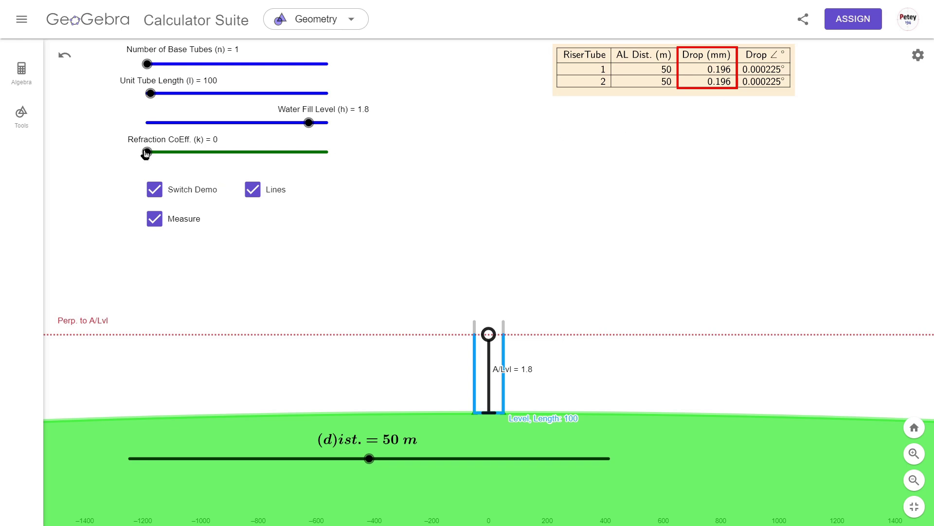
- Raise the refraction coefficient slider so the tube drops update
left_click_drag(146, 153, 326, 152)
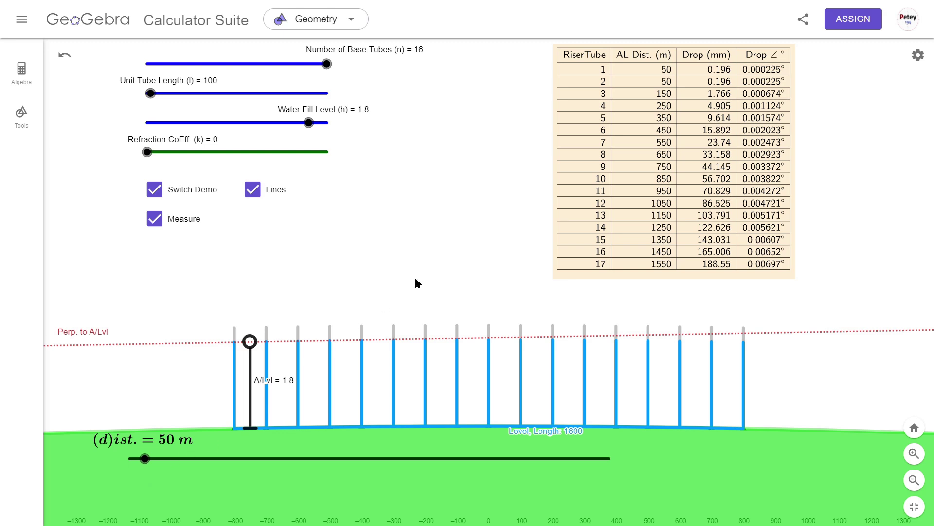
- Mark the 50 m drop rows, set refraction to 0.17, and step the post through 150, 250, 350 m, then 0 m
left_click(701, 94)
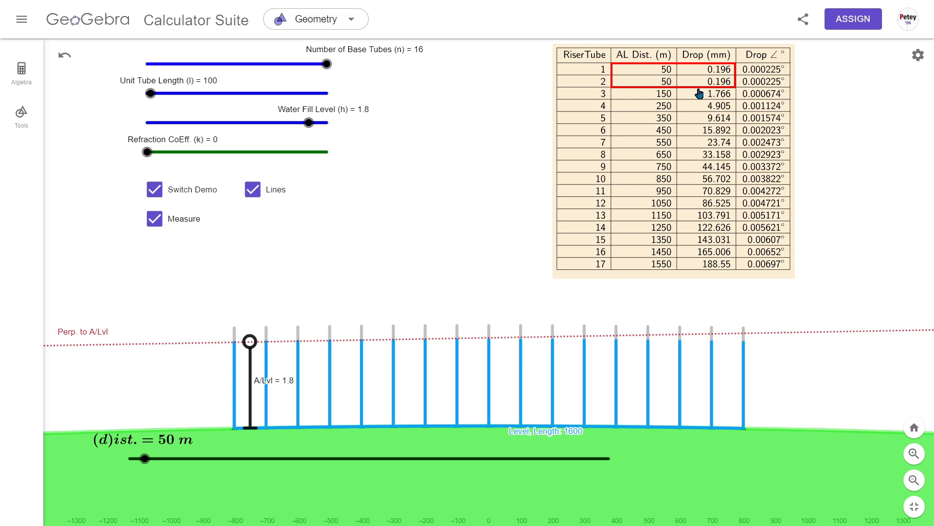
left_click_drag(148, 153, 334, 162)
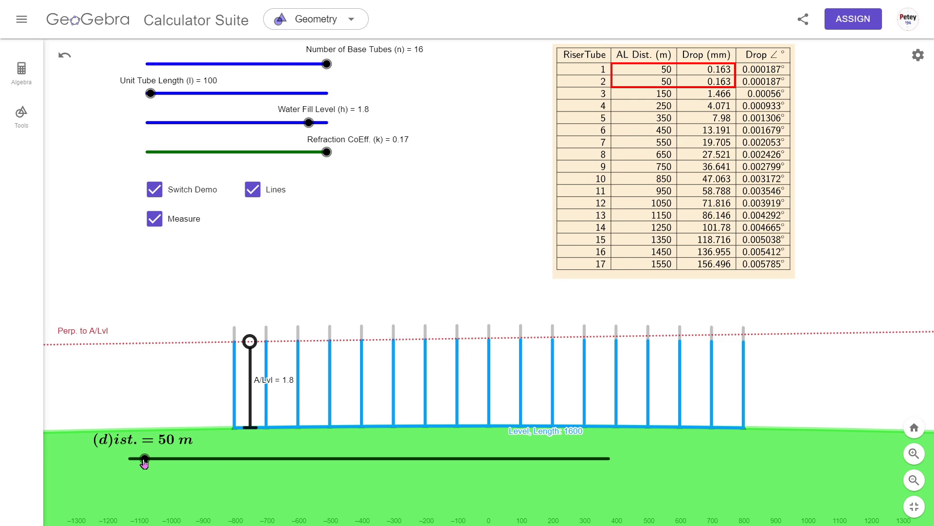
left_click_drag(145, 458, 176, 464)
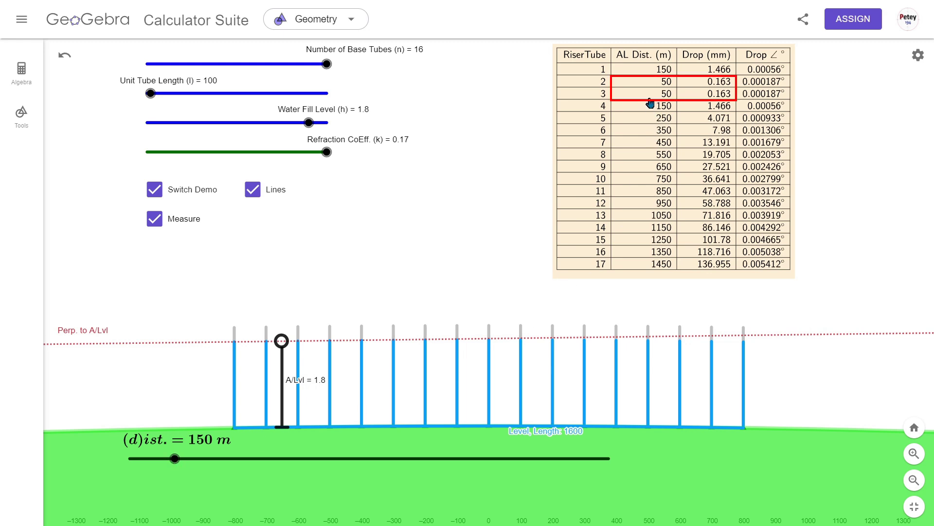
left_click_drag(175, 463, 204, 461)
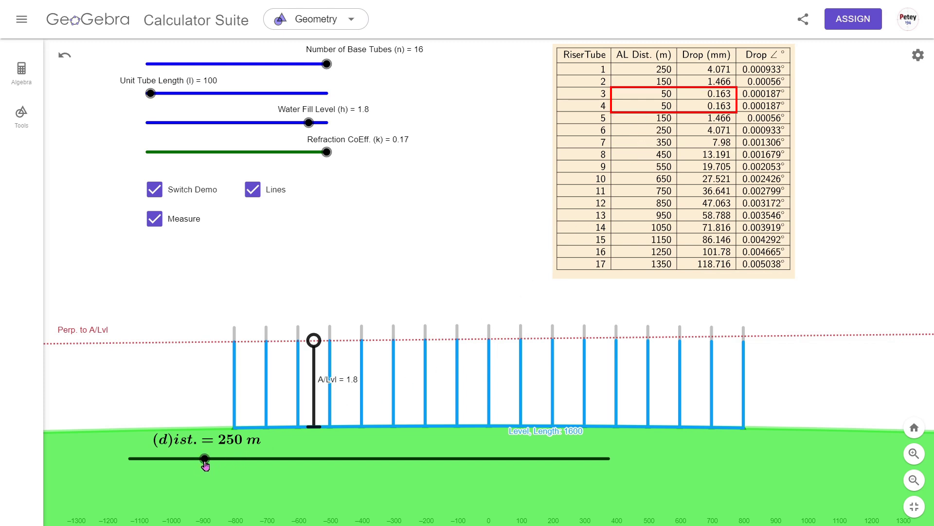
left_click_drag(205, 465, 234, 463)
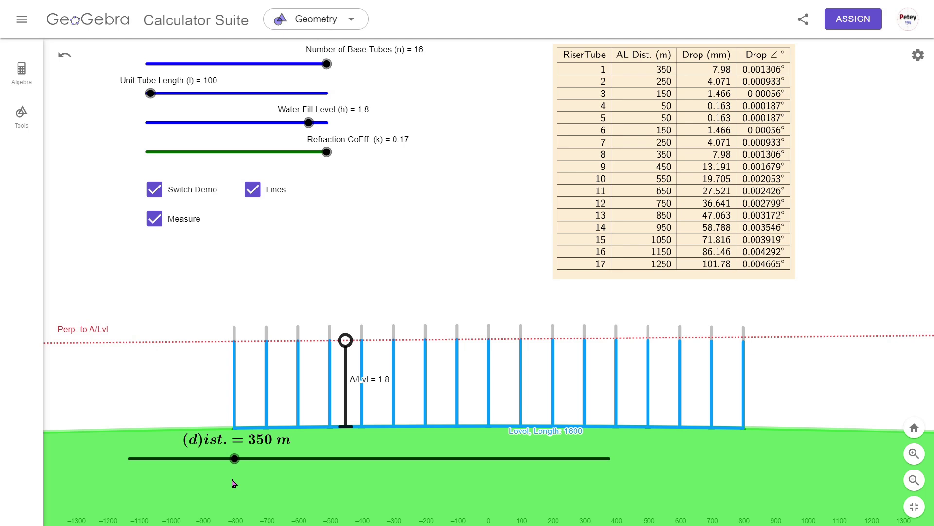
left_click_drag(234, 461, 125, 473)
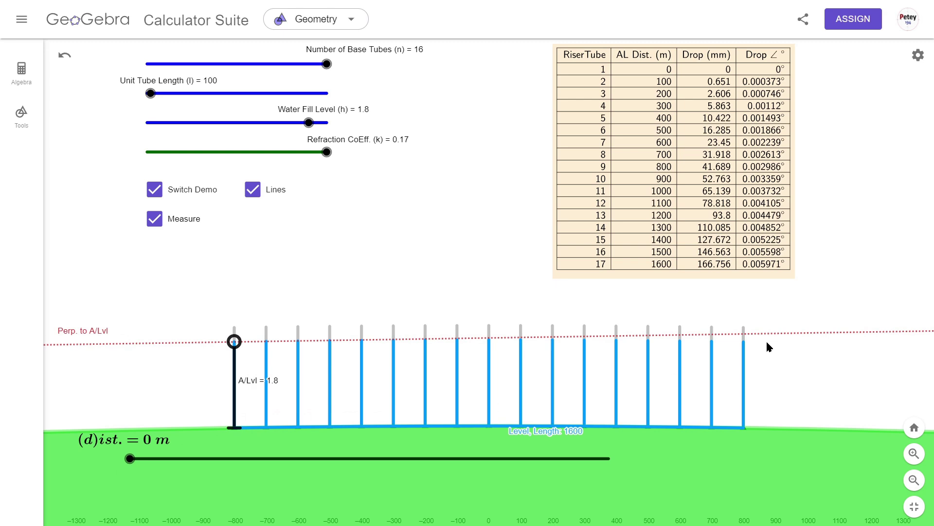
- Mark the 1600 m drop in row 17, then move the tube to 800 m, 1600 m, and back to 900 m
left_click(707, 277)
left_click_drag(129, 458, 369, 458)
left_click_drag(447, 468, 625, 467)
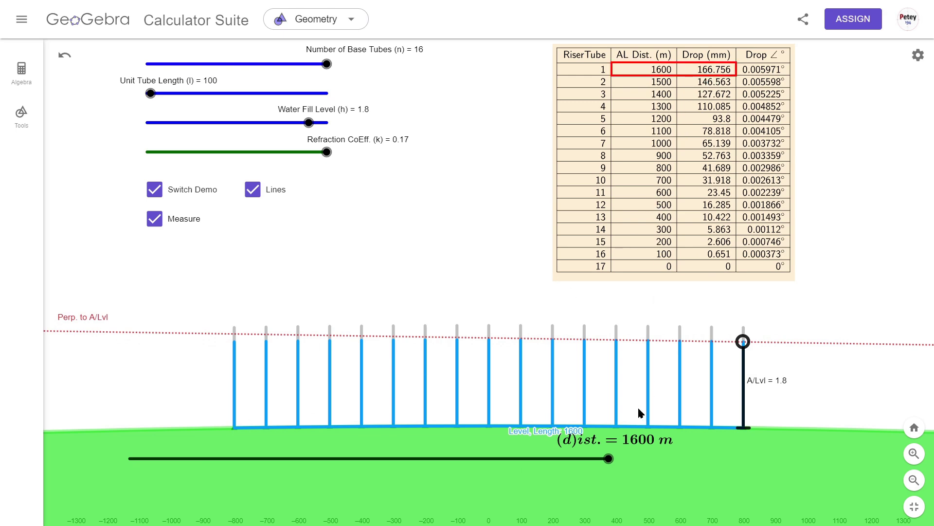
left_click_drag(609, 459, 374, 460)
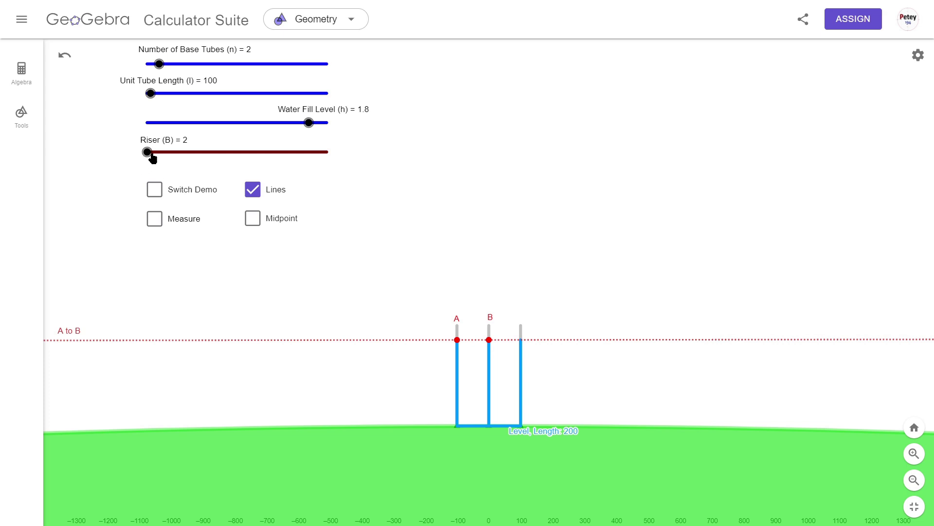
- Increase the model to 16 base tubes and move point B up to riser 17
mouse_move(148, 154)
left_mouse_down()
mouse_move(278, 162)
mouse_move(171, 156)
left_mouse_up()
left_click_drag(160, 64, 343, 69)
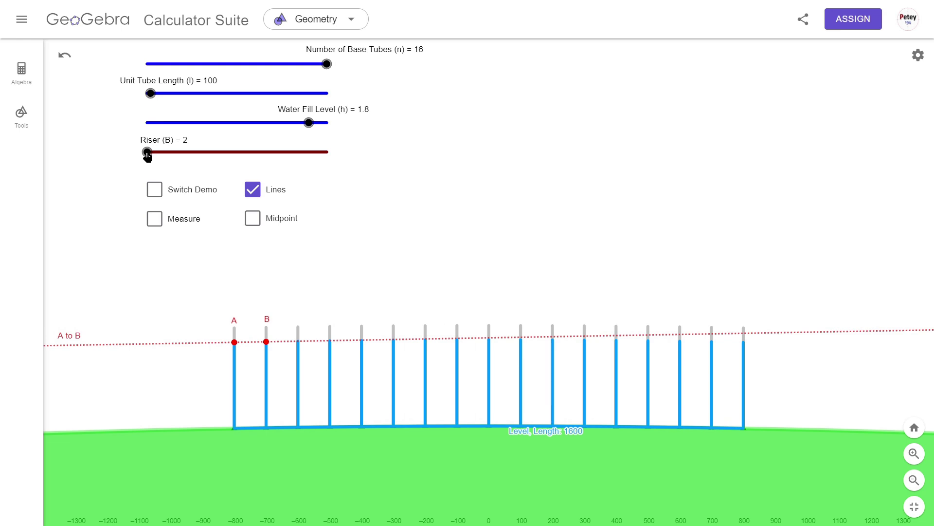
mouse_move(147, 156)
left_mouse_down()
mouse_move(327, 172)
mouse_move(146, 178)
left_mouse_up()
left_click_drag(146, 177, 344, 184)
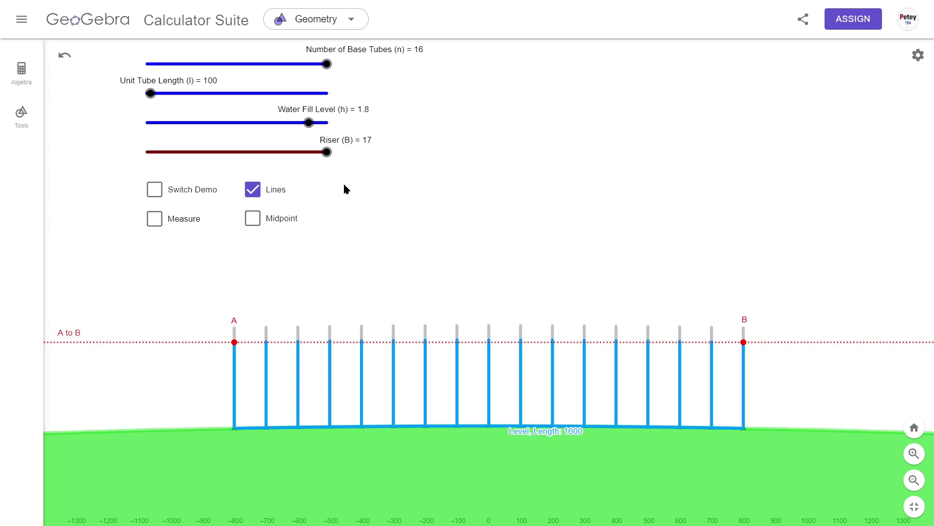
left_click(21, 73)
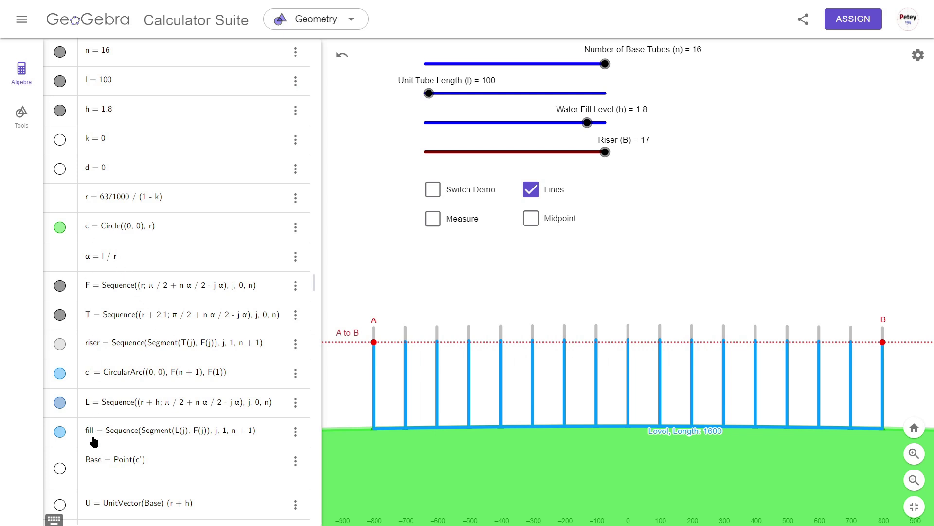
- Hide the fill, level points L, level arc, risers, T and F points, then show F again
left_click(60, 432)
left_click(60, 402)
left_click(60, 373)
left_click(61, 343)
left_click(60, 315)
left_click(60, 286)
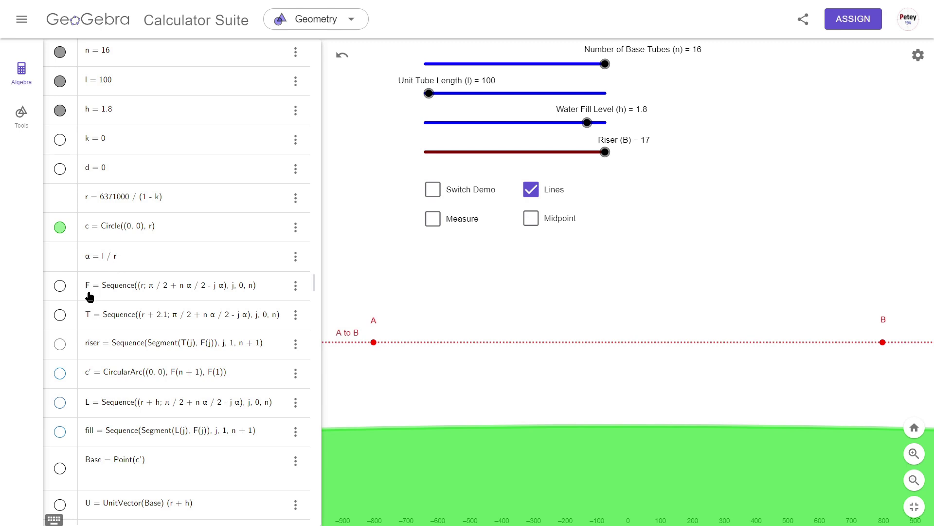
left_click(61, 286)
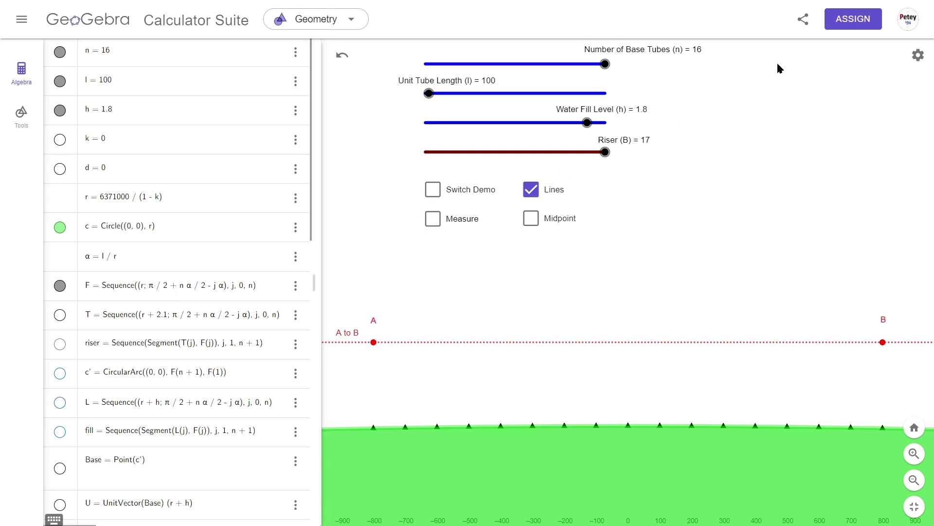
- Turn on Show yAxis in the graphics settings so numbered axis marks appear
left_click(918, 55)
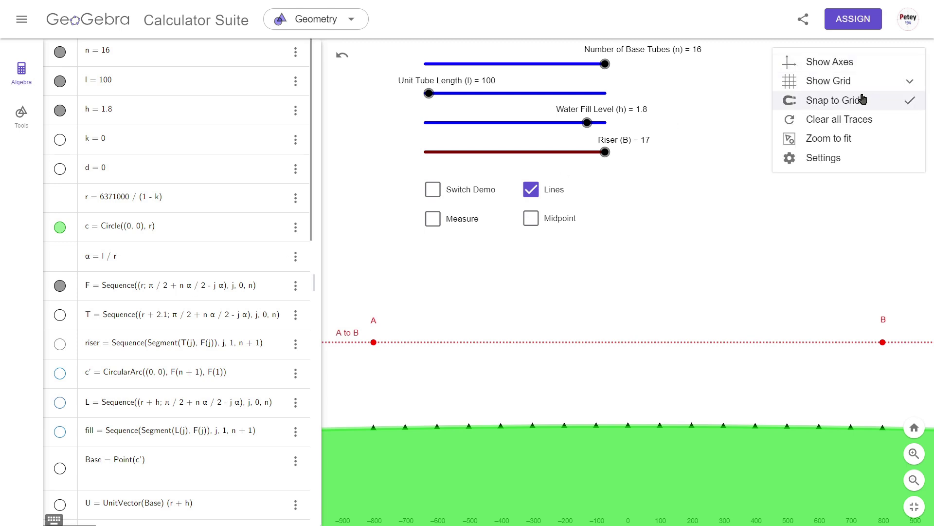
left_click(829, 156)
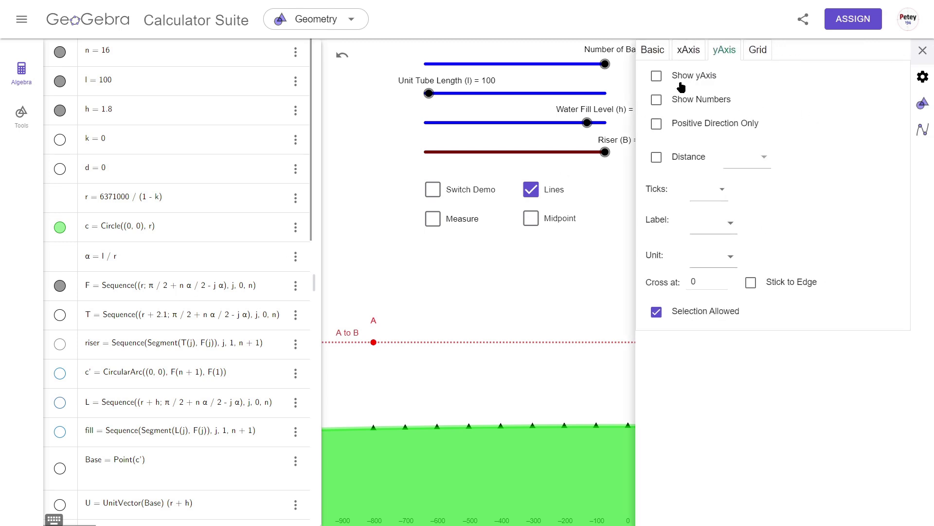
left_click(672, 78)
left_click(923, 50)
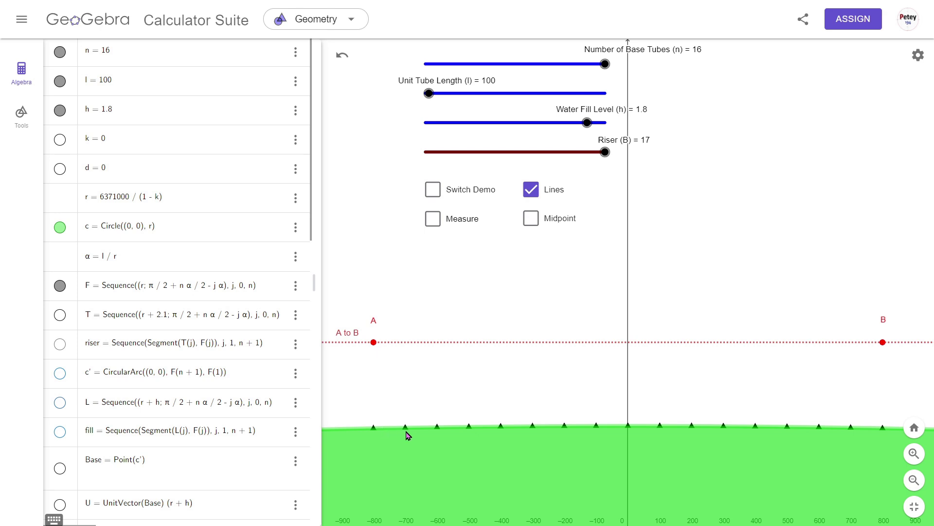
- Show the T points, grey riser tubes, level arc c' and level points L again
left_click(60, 314)
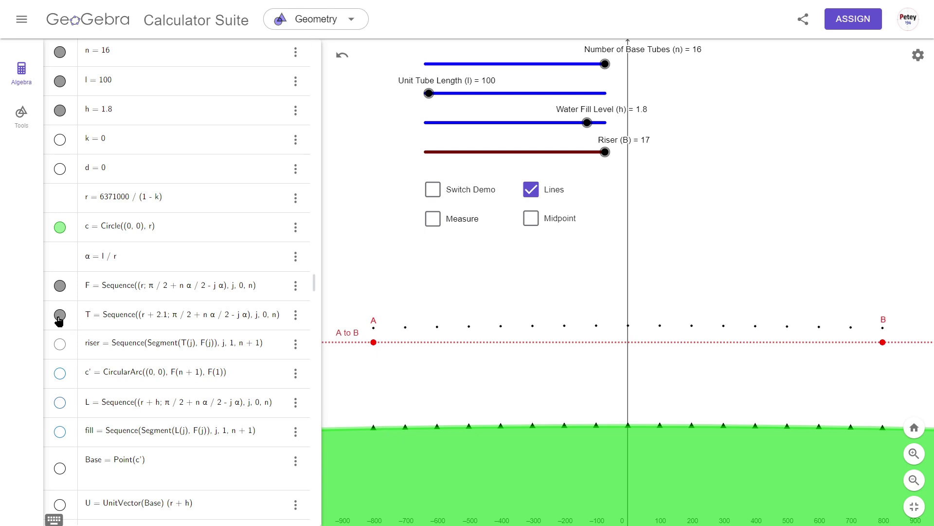
left_click(60, 346)
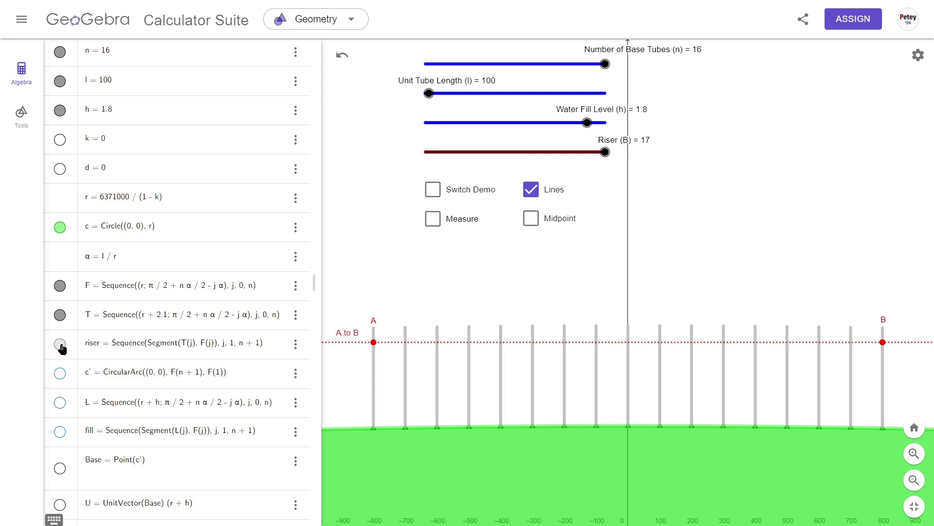
left_click(60, 374)
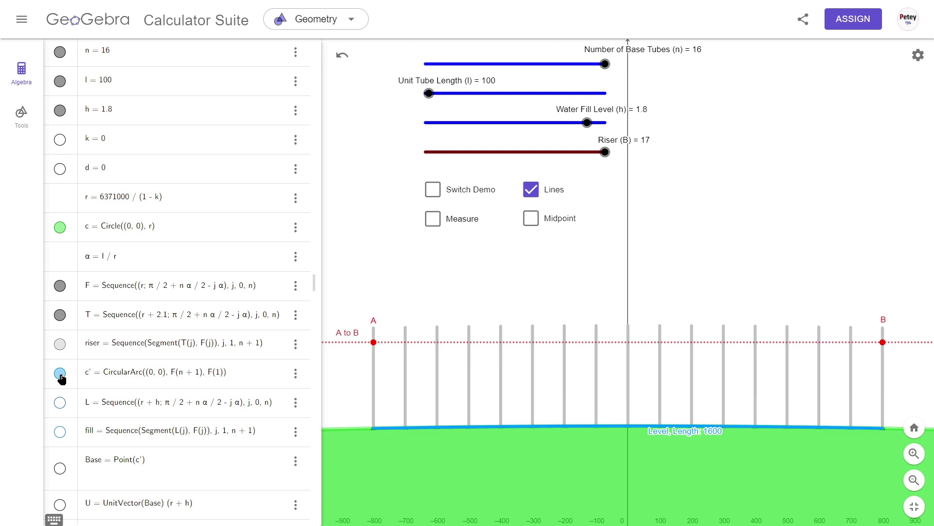
left_click(61, 402)
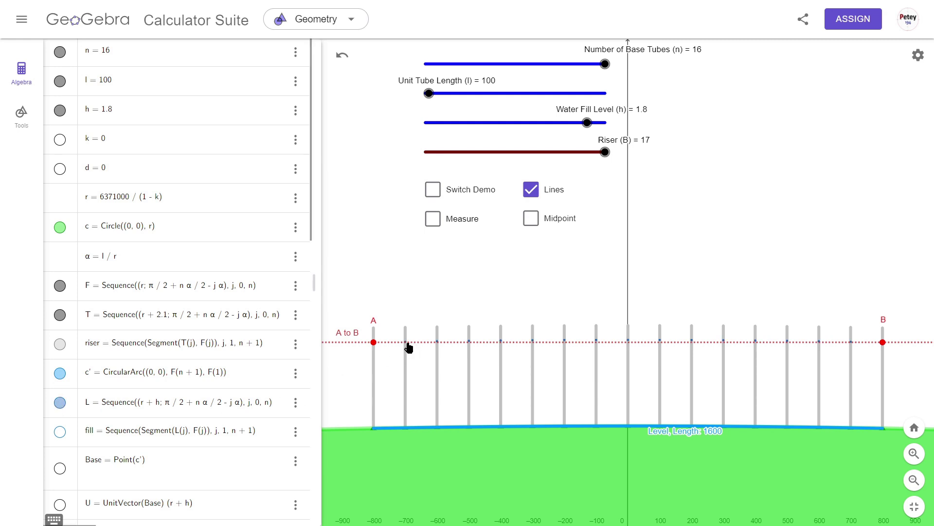
left_click(849, 342)
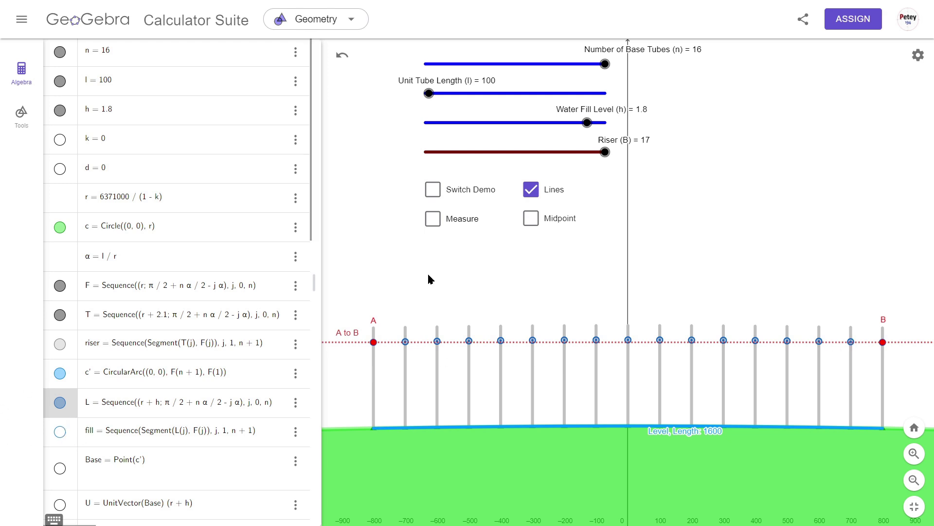
left_click(439, 300)
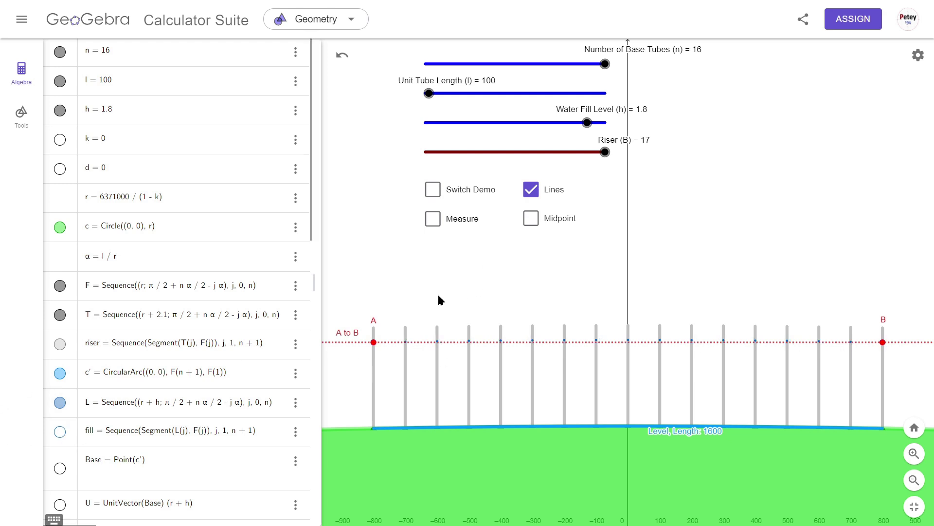
- Show the blue water fill and test the fill level h at 0.7, then 1.8
left_click(60, 431)
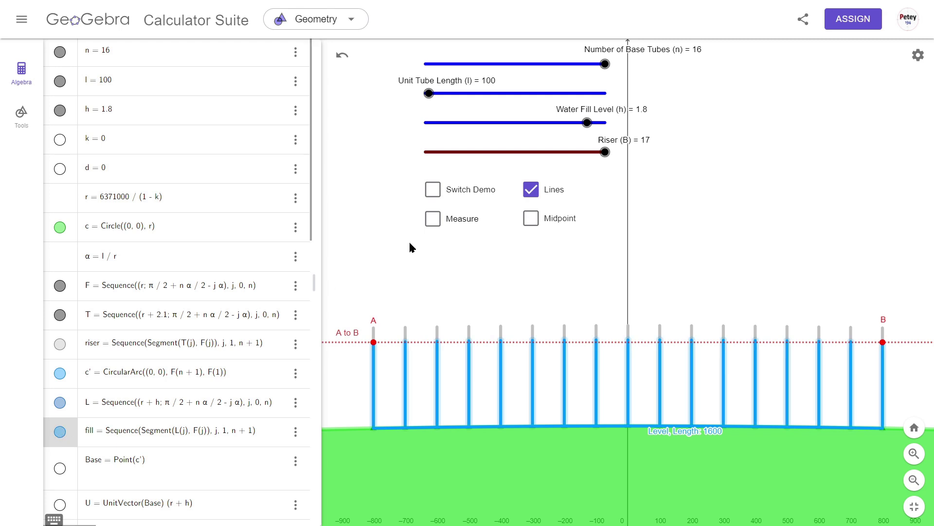
left_click(586, 123)
mouse_move(587, 123)
left_mouse_down()
mouse_move(488, 124)
mouse_move(586, 123)
left_mouse_up()
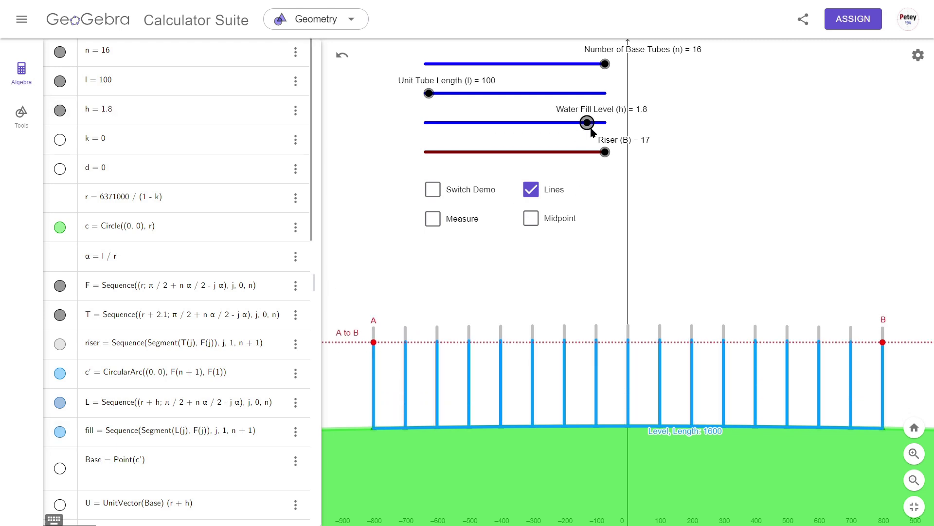